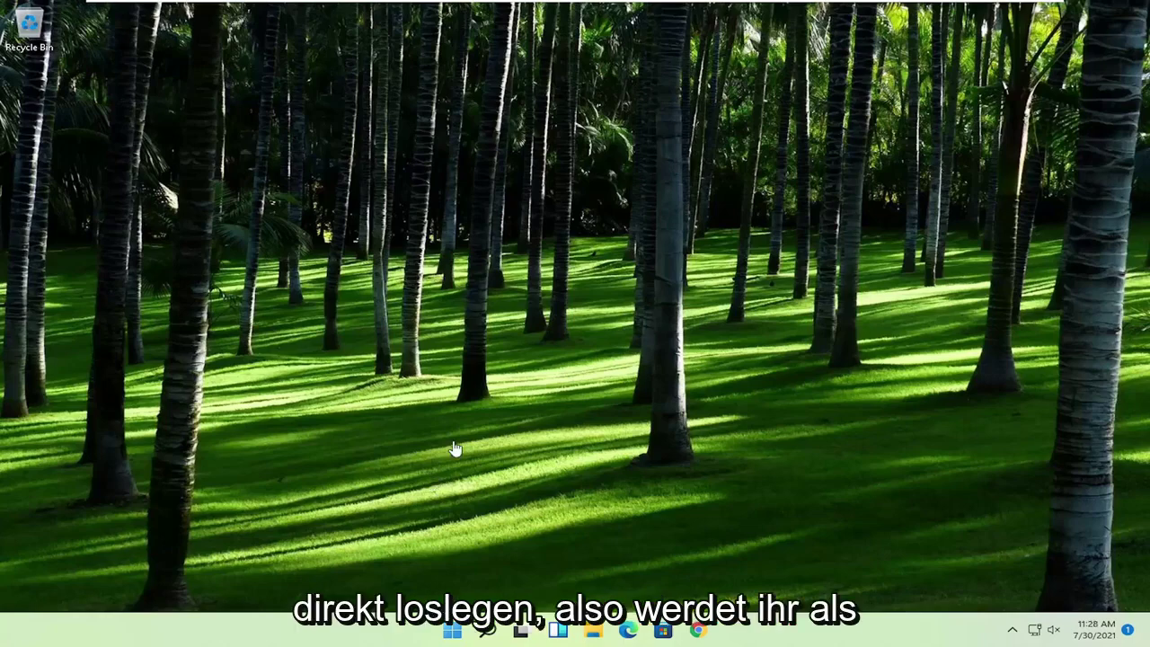
Search the Start menu for regedit and bring up Registry Editor's run-as-administrator option.
left_click(452, 631)
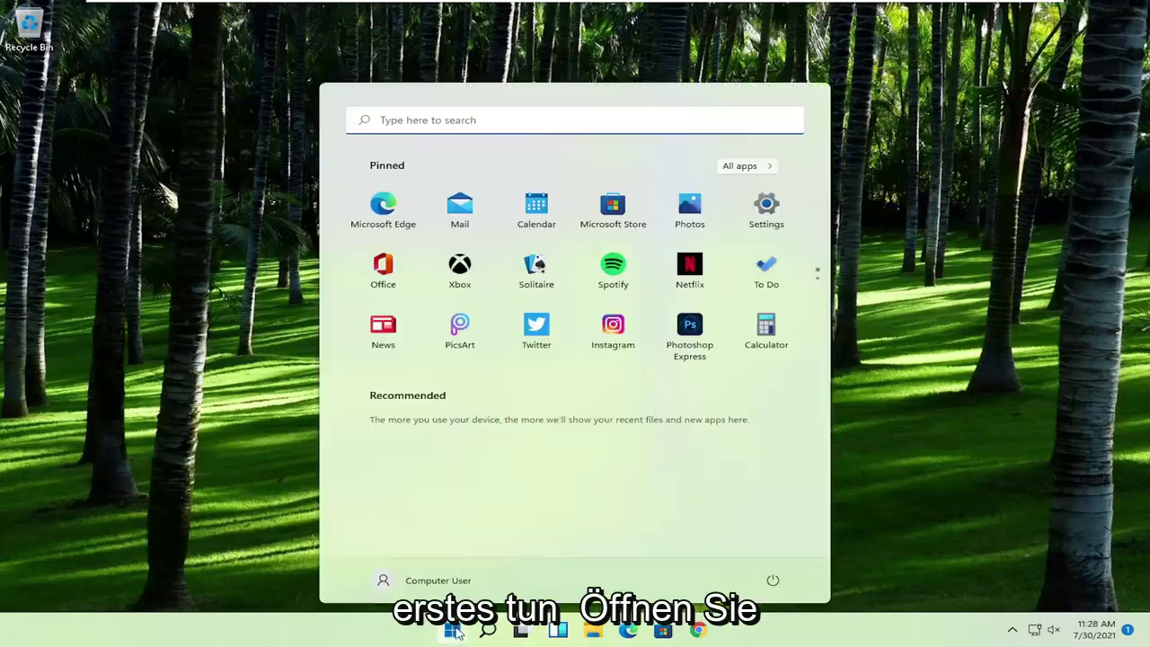
type("regedit")
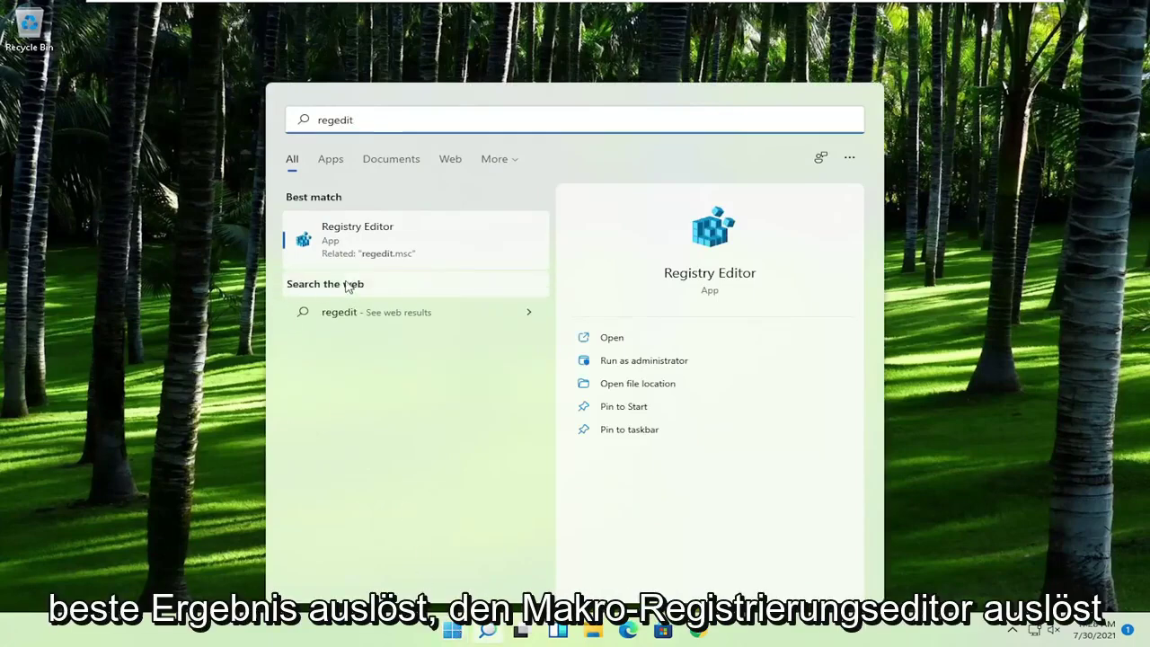
right_click(369, 236)
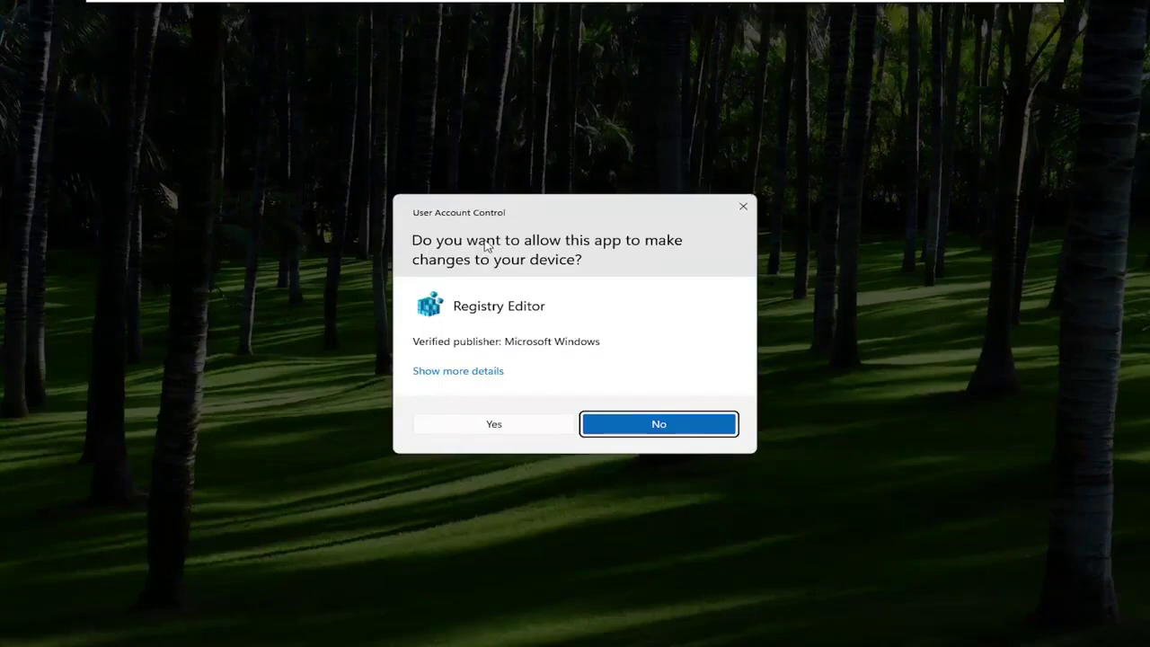
left_click(495, 427)
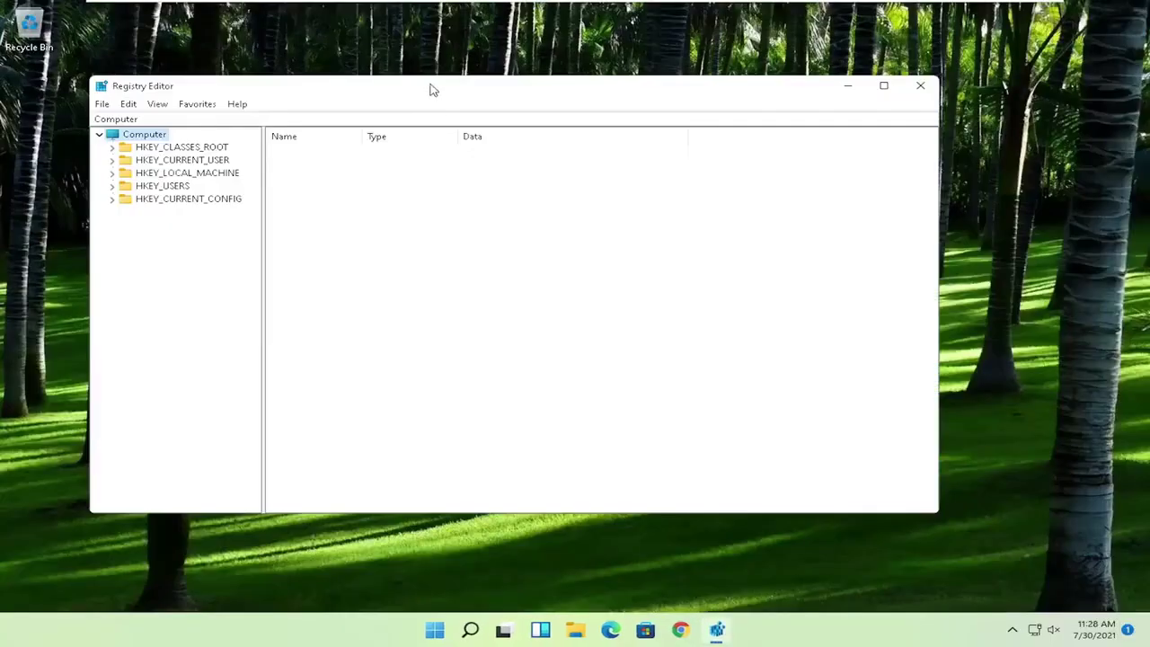
left_click_drag(431, 87, 469, 86)
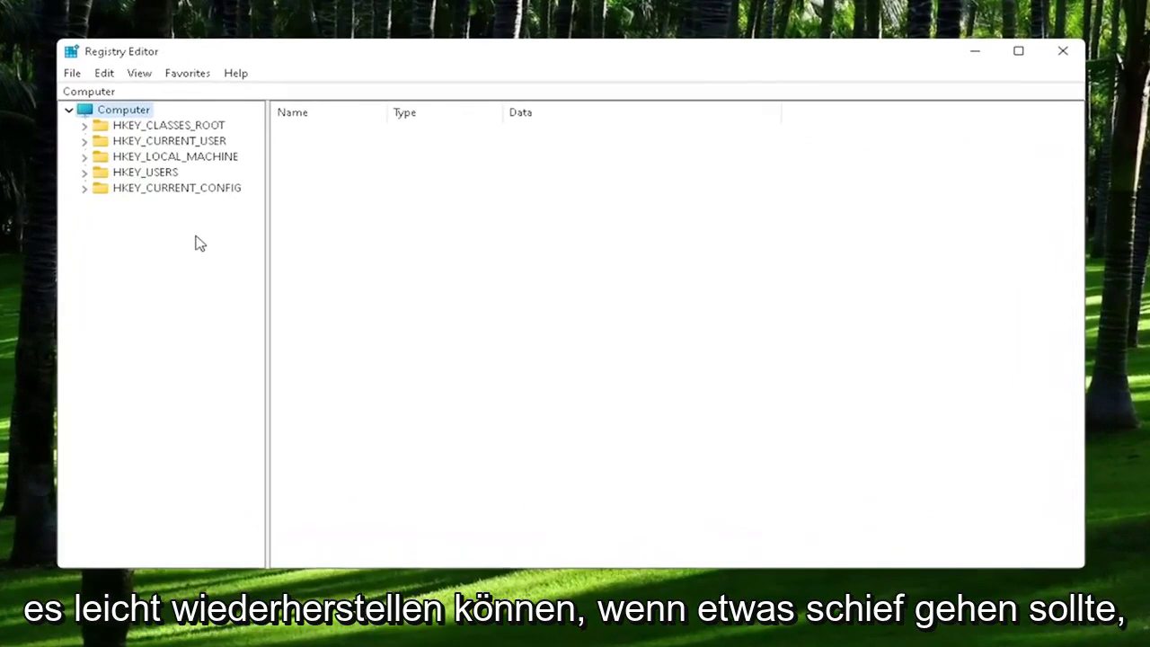
left_click(73, 73)
left_click(104, 112)
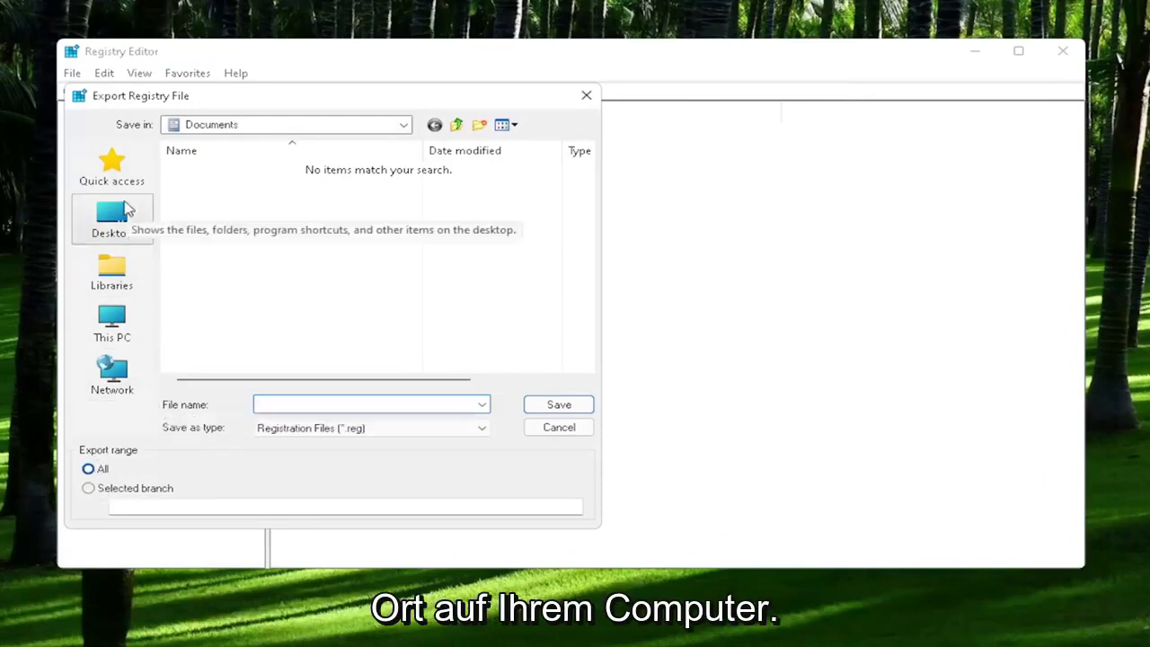
left_click(556, 427)
left_click(72, 73)
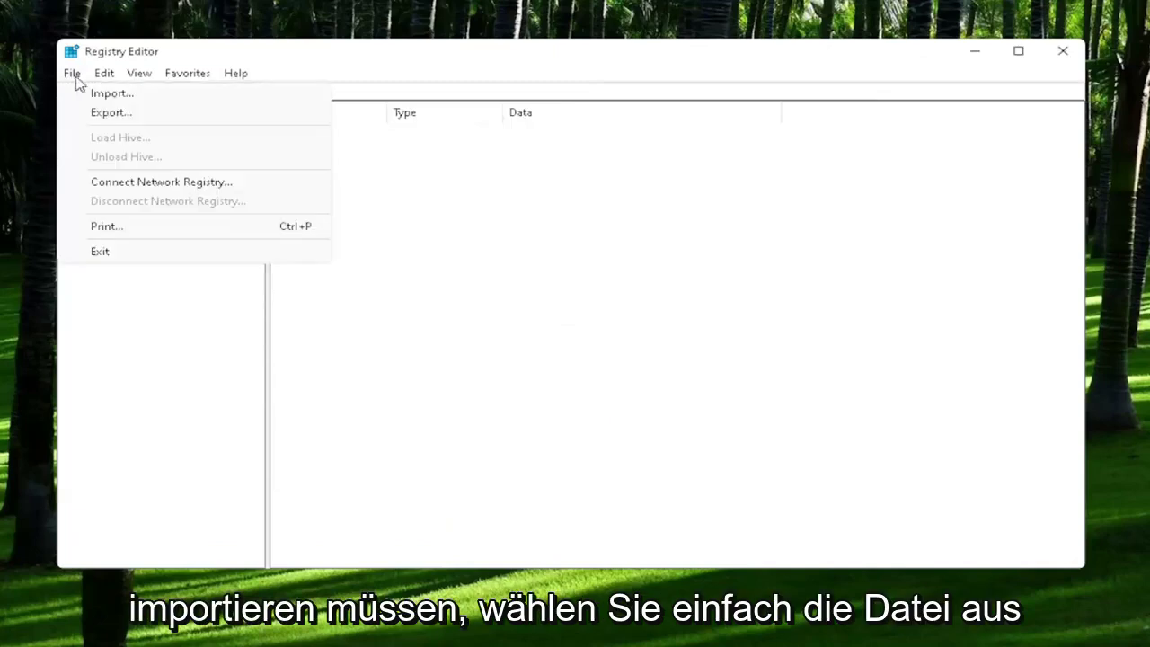
left_click(100, 102)
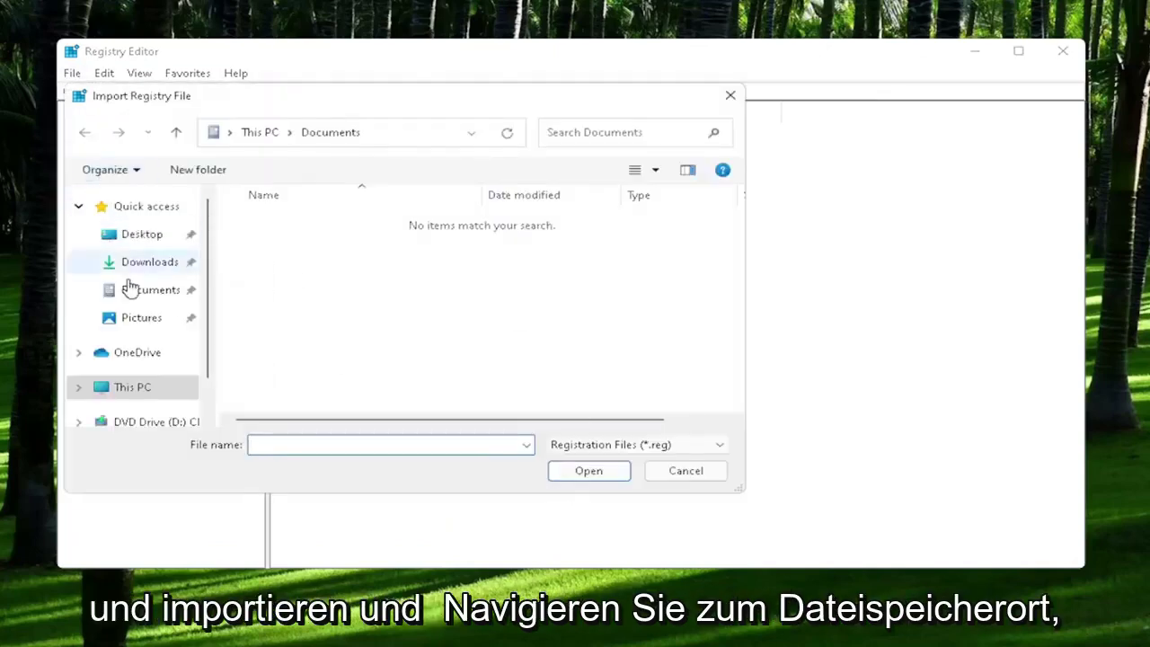
left_click(131, 236)
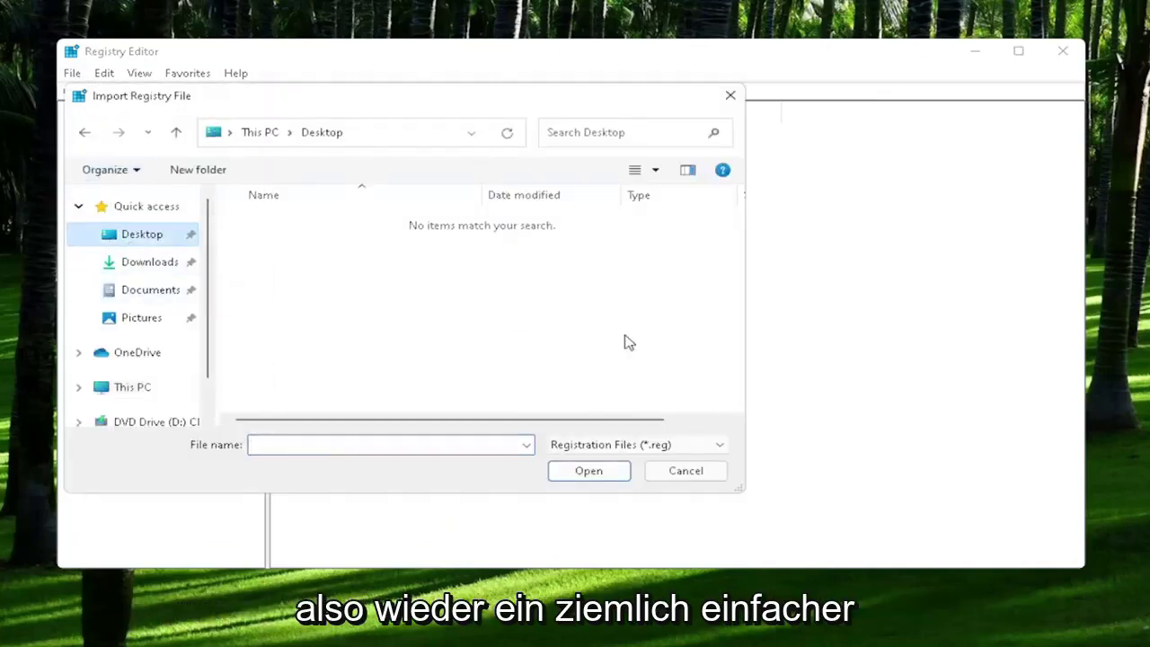
left_click(706, 476)
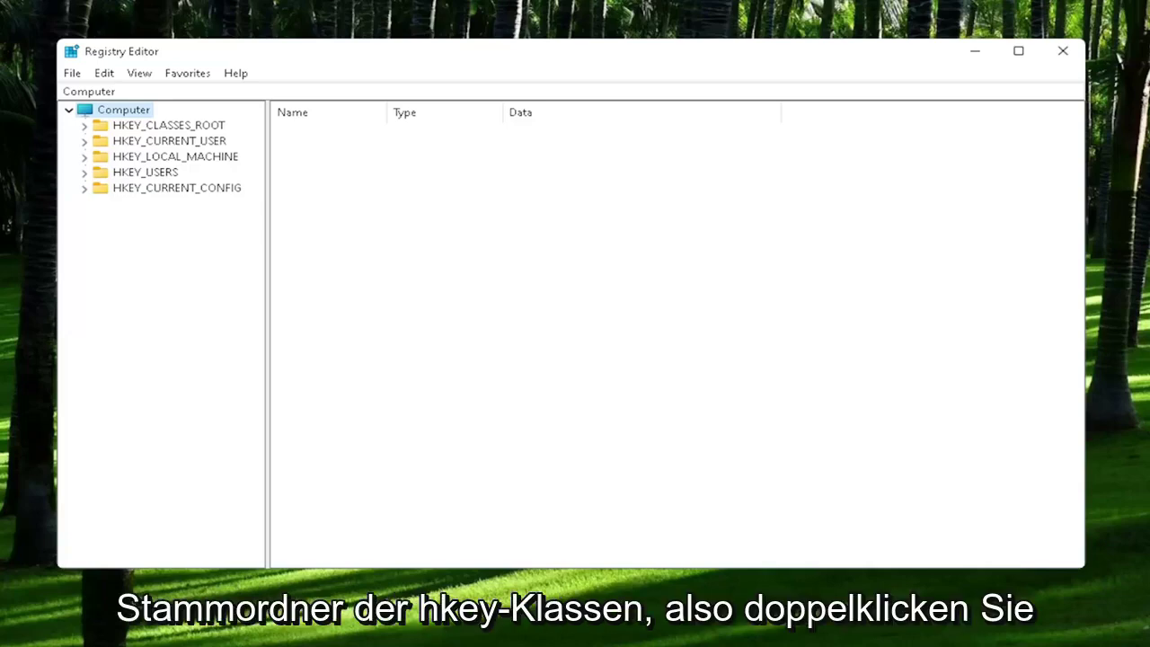
Expand HKEY_CLASSES_ROOT and select the .exe key.
double_click(168, 125)
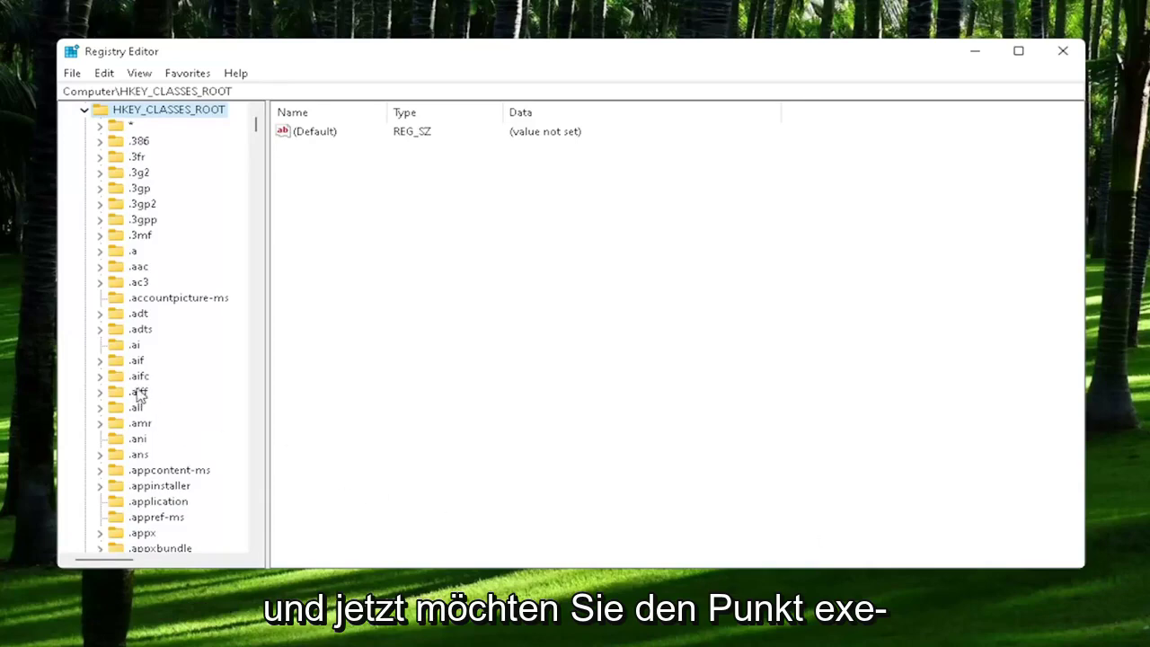
scroll(140, 399, "down", 7)
scroll(140, 409, "down", 20)
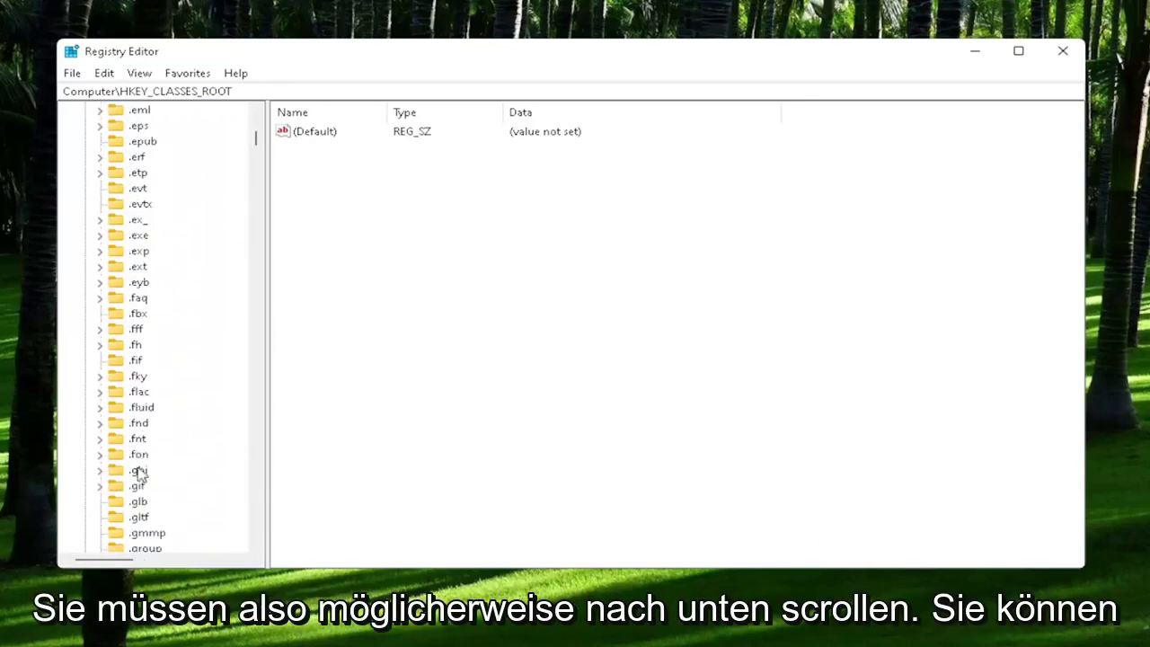
left_click(143, 251)
left_click(137, 237)
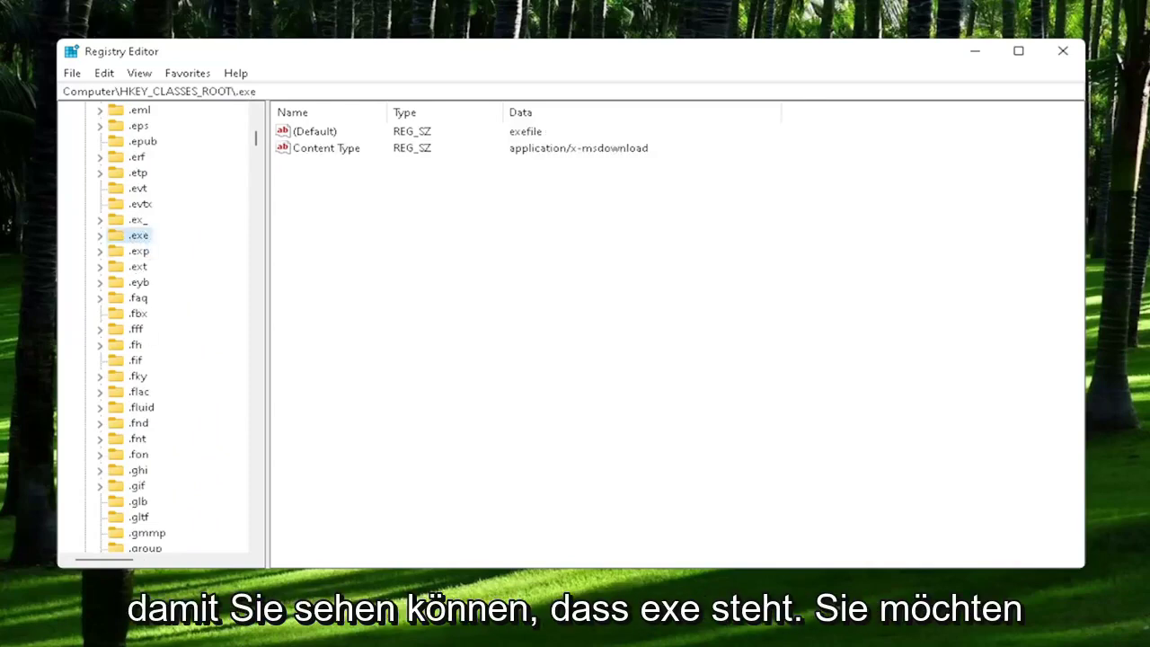
Check that the .exe (Default) value data is exefile and close the editor.
left_click(314, 132)
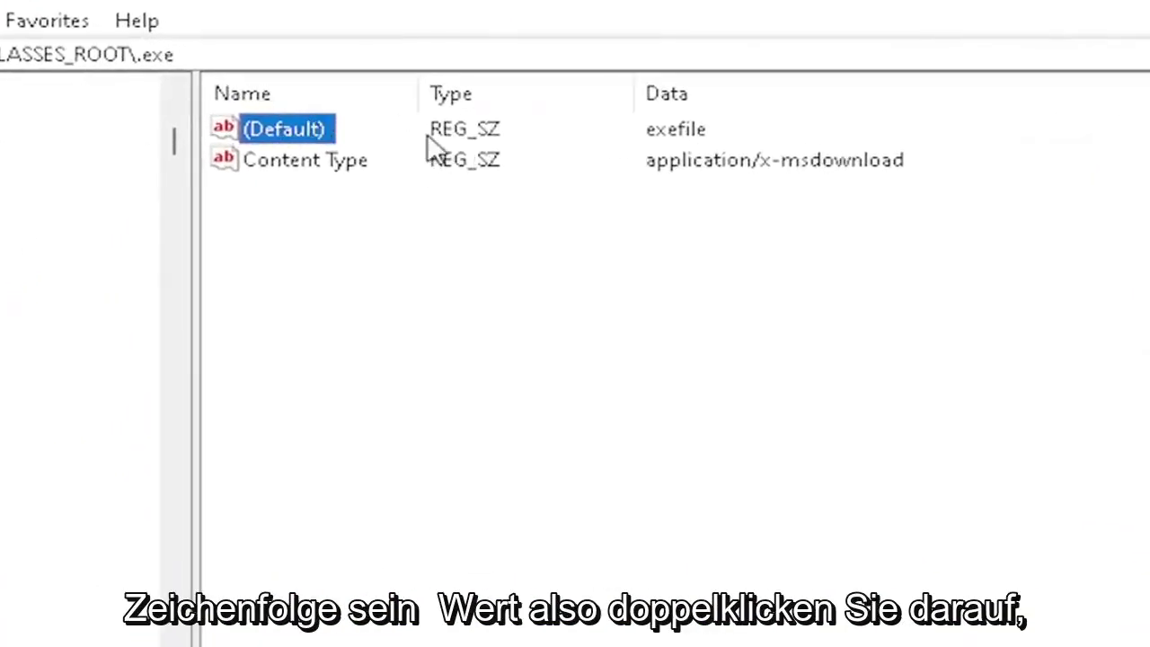
double_click(280, 133)
left_click_drag(277, 149, 645, 180)
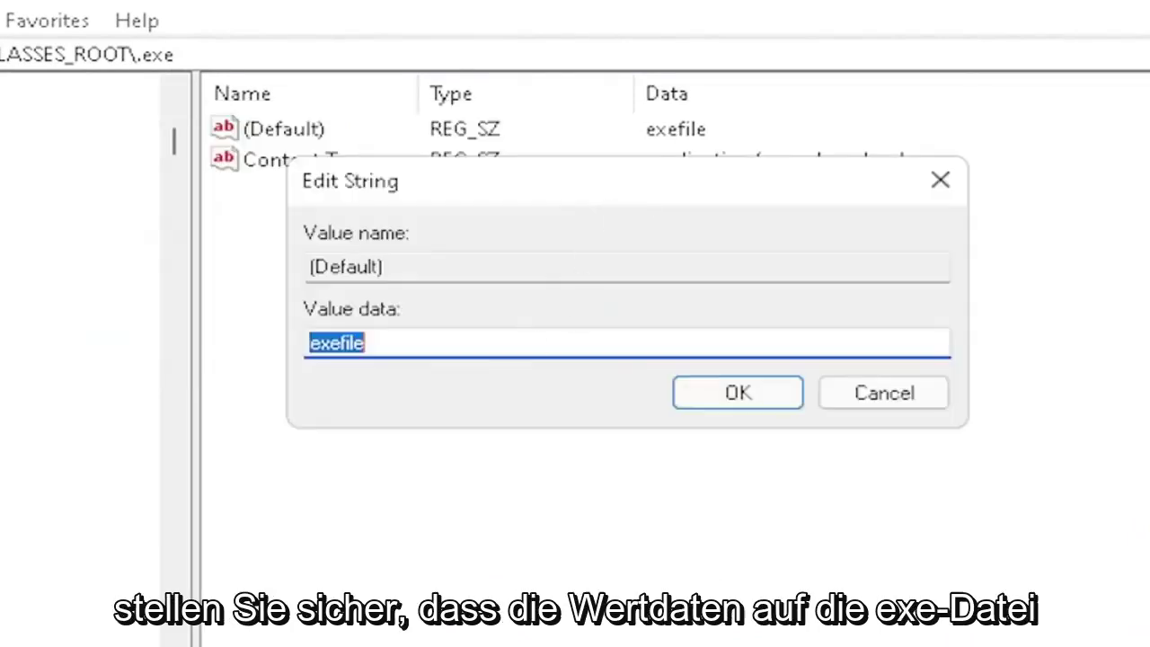
left_click(364, 343)
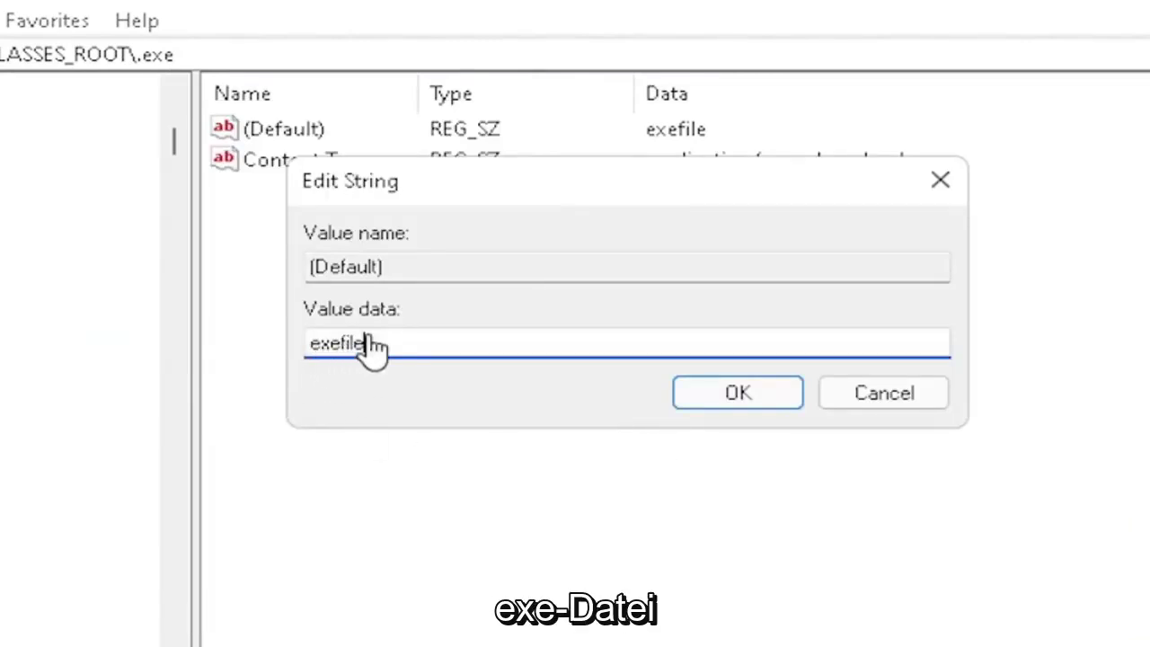
left_click(768, 406)
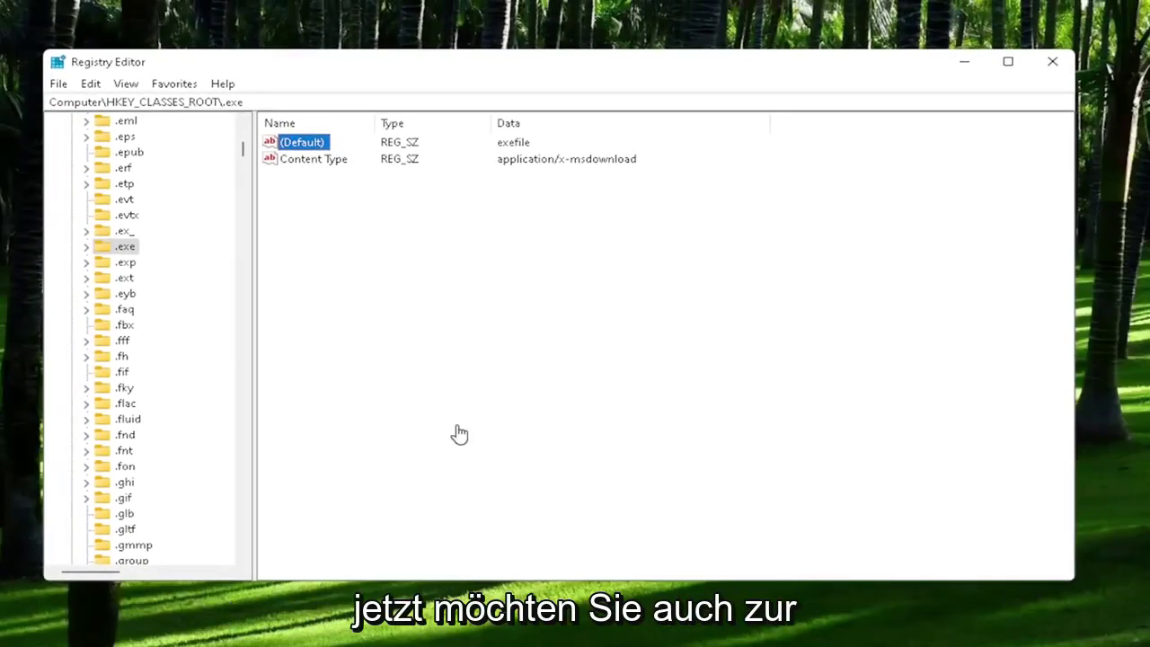
Jump to HKEY_CLASSES_ROOT\exefile and confirm its (Default) value reads Application.
scroll(177, 452, "down", 10)
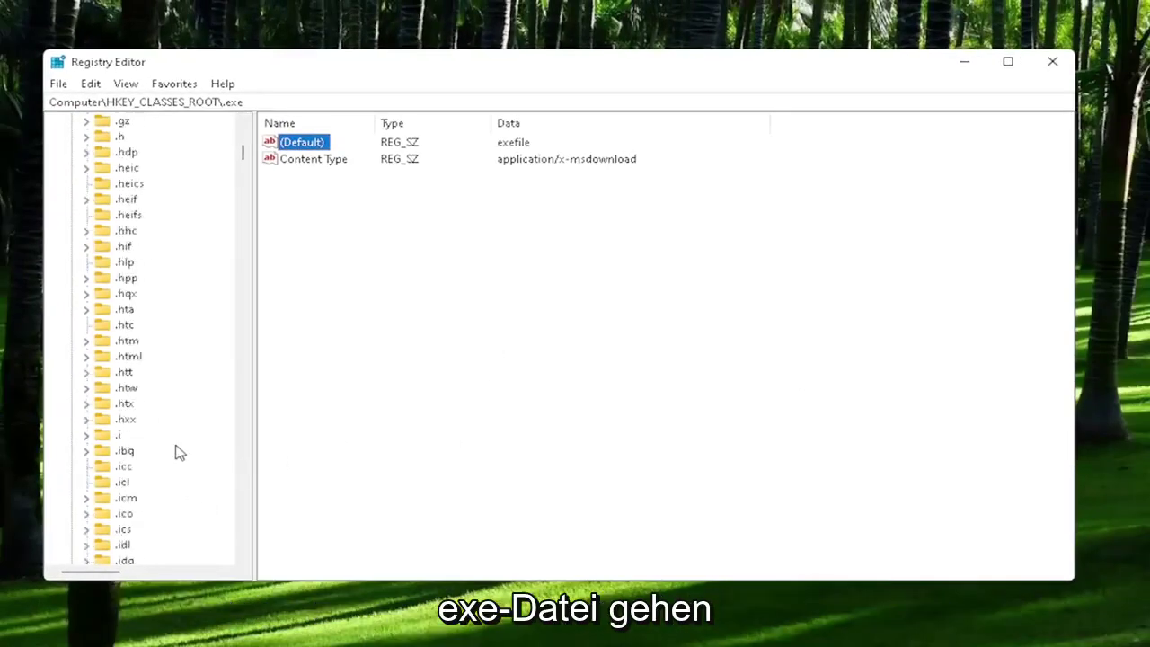
type(".movie")
scroll(149, 404, "down", 3)
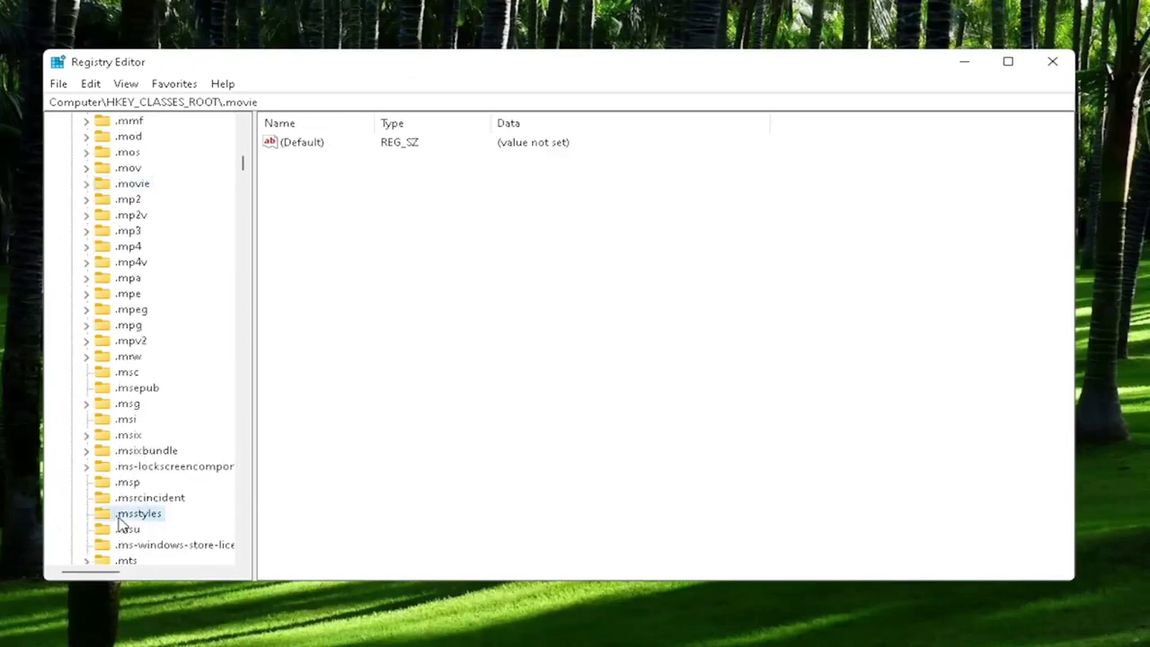
left_click(135, 513)
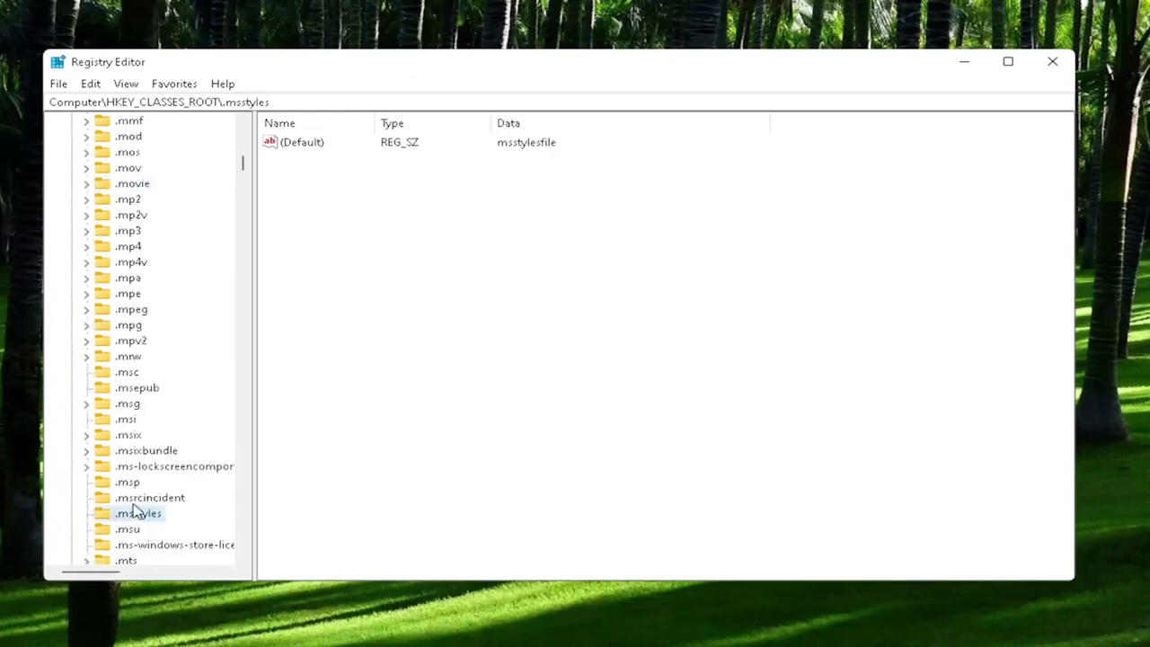
type("exefile")
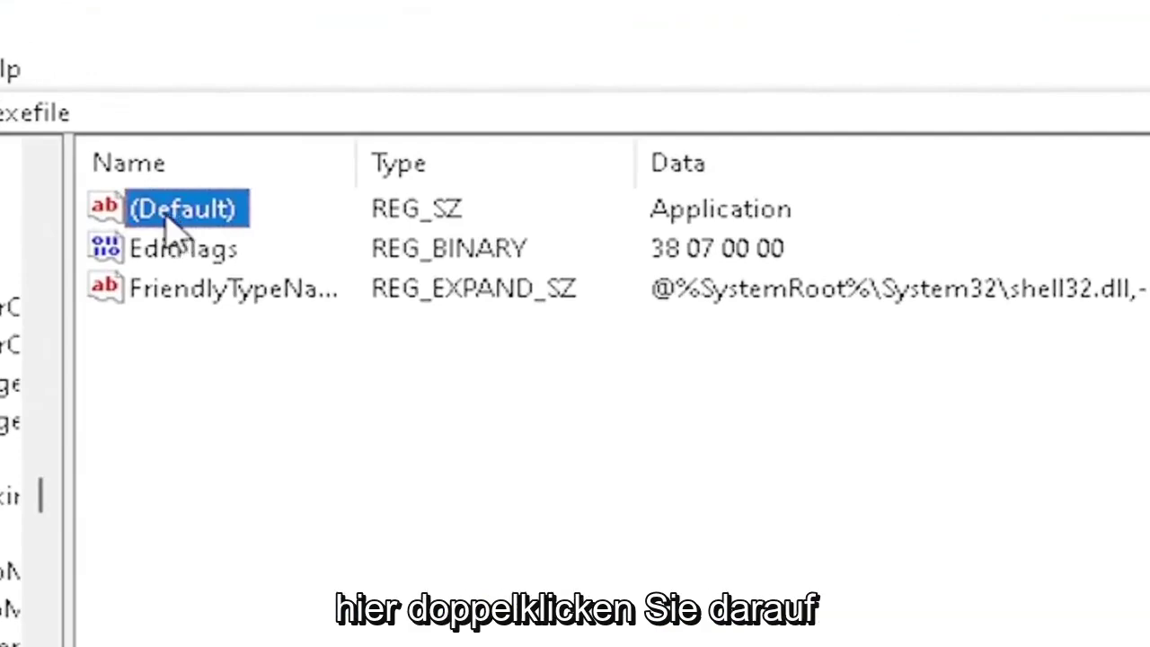
double_click(184, 208)
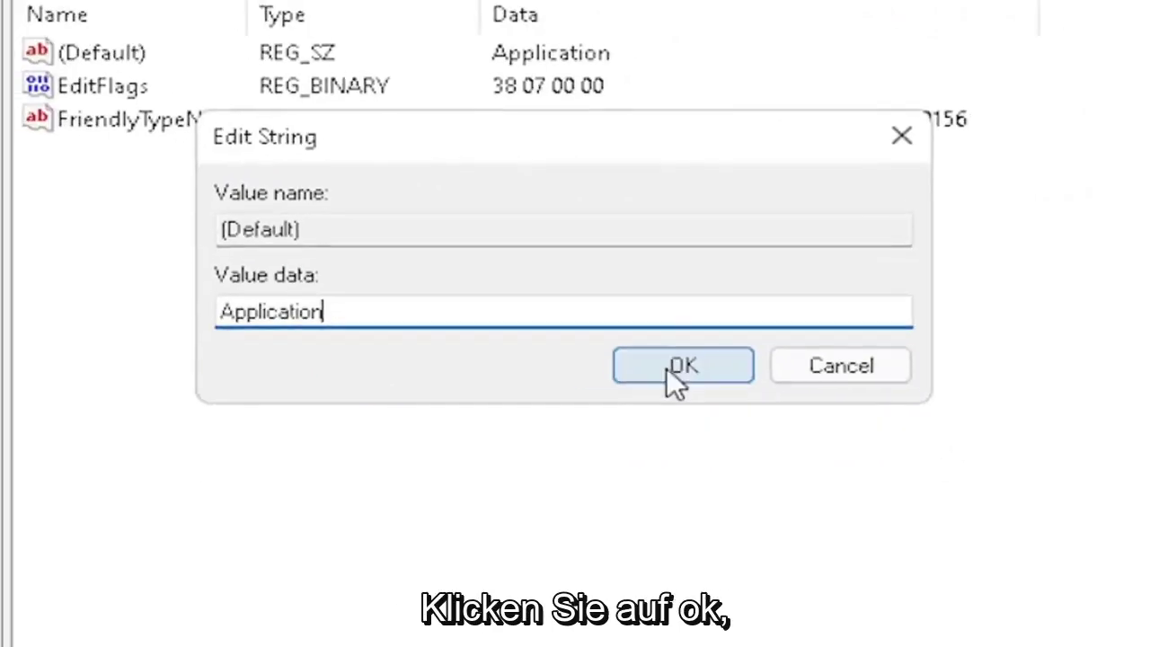
left_click(703, 400)
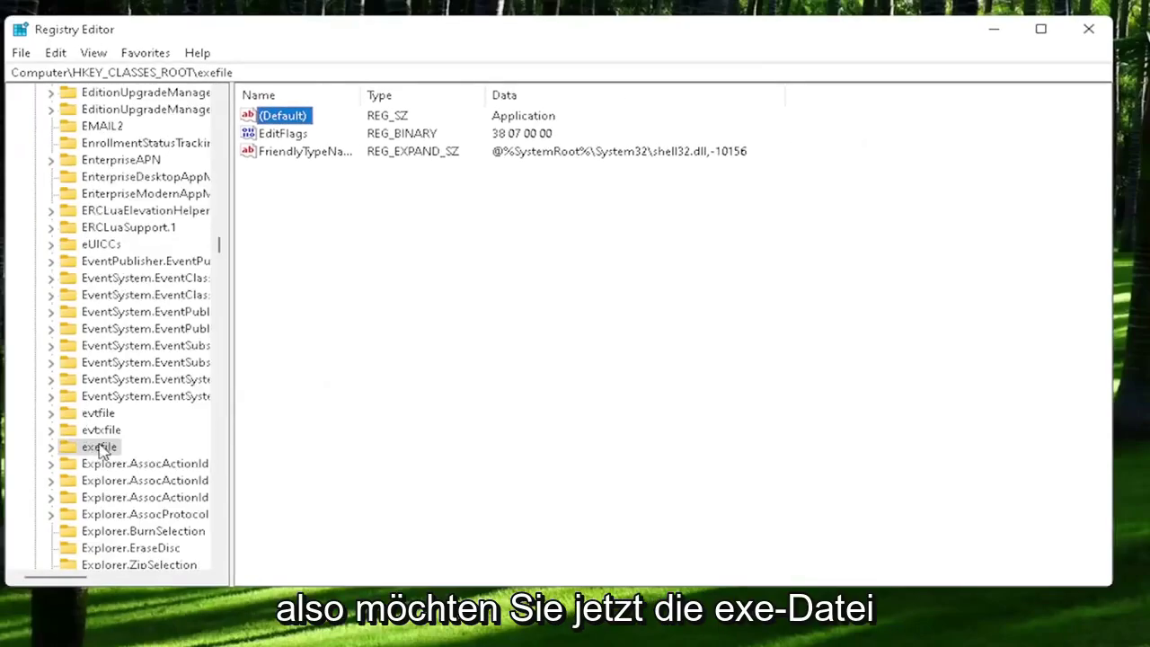
left_click(101, 450)
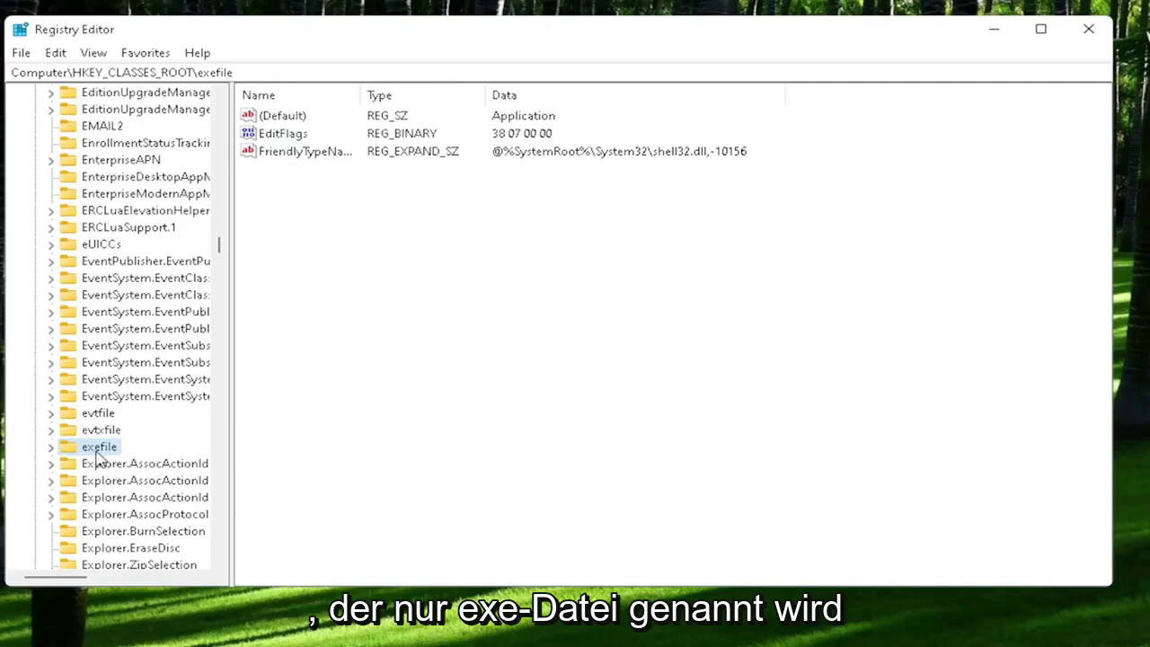
Expand exefile\shell, select open, and edit its empty (Default) value.
double_click(86, 449)
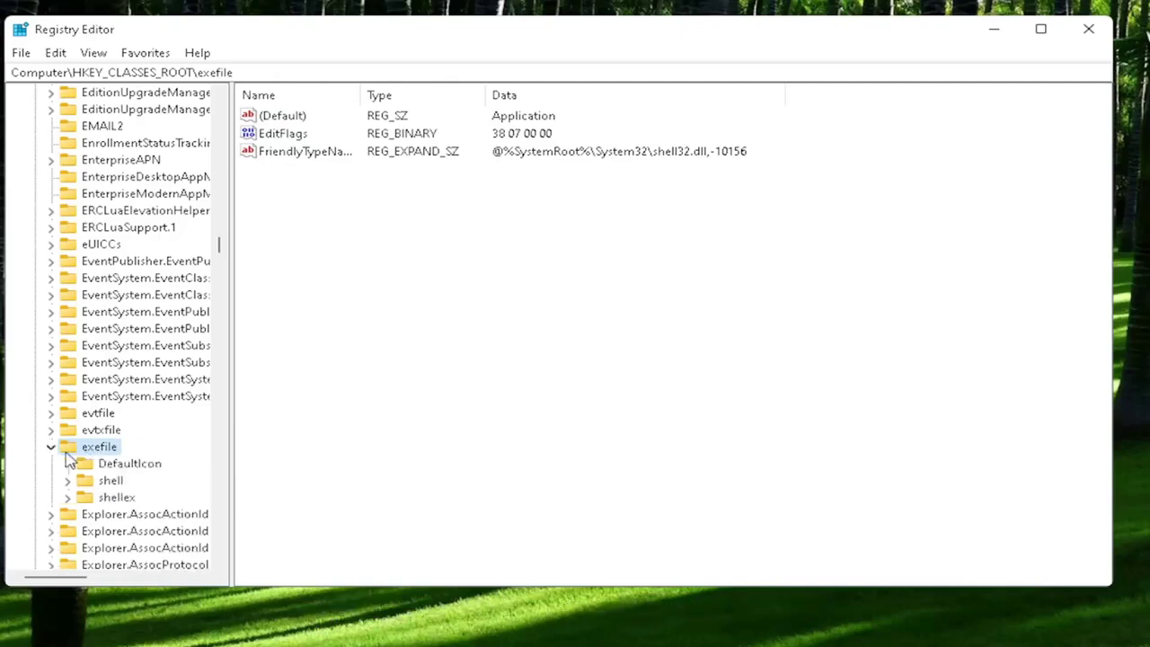
left_click(84, 481)
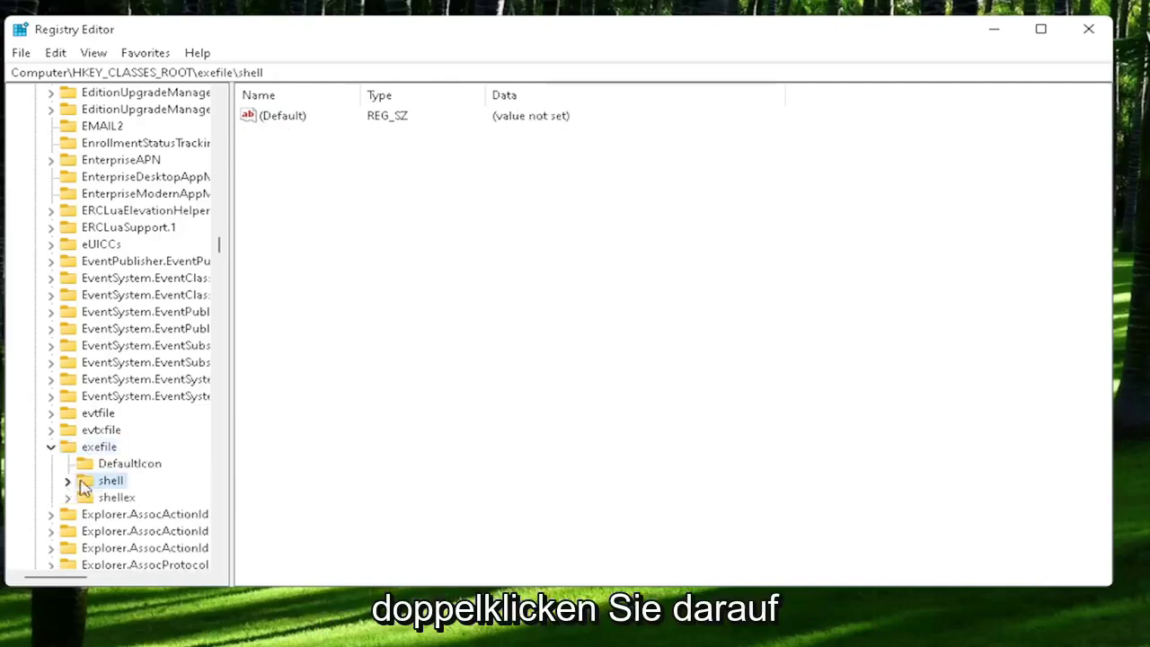
double_click(113, 481)
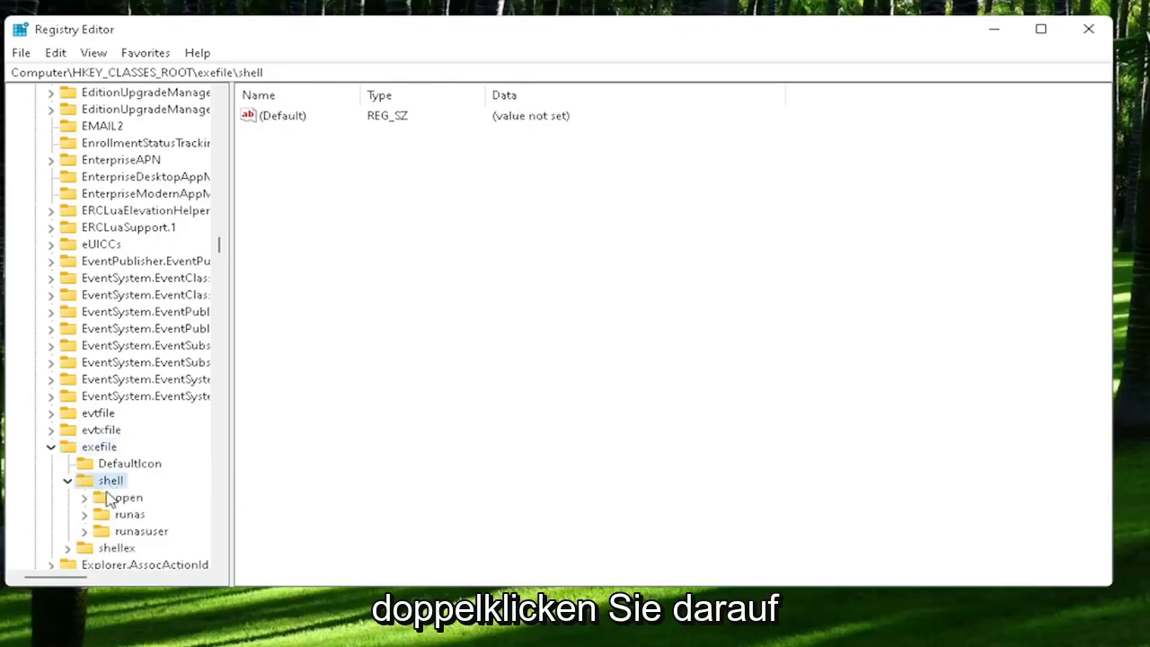
left_click(113, 503)
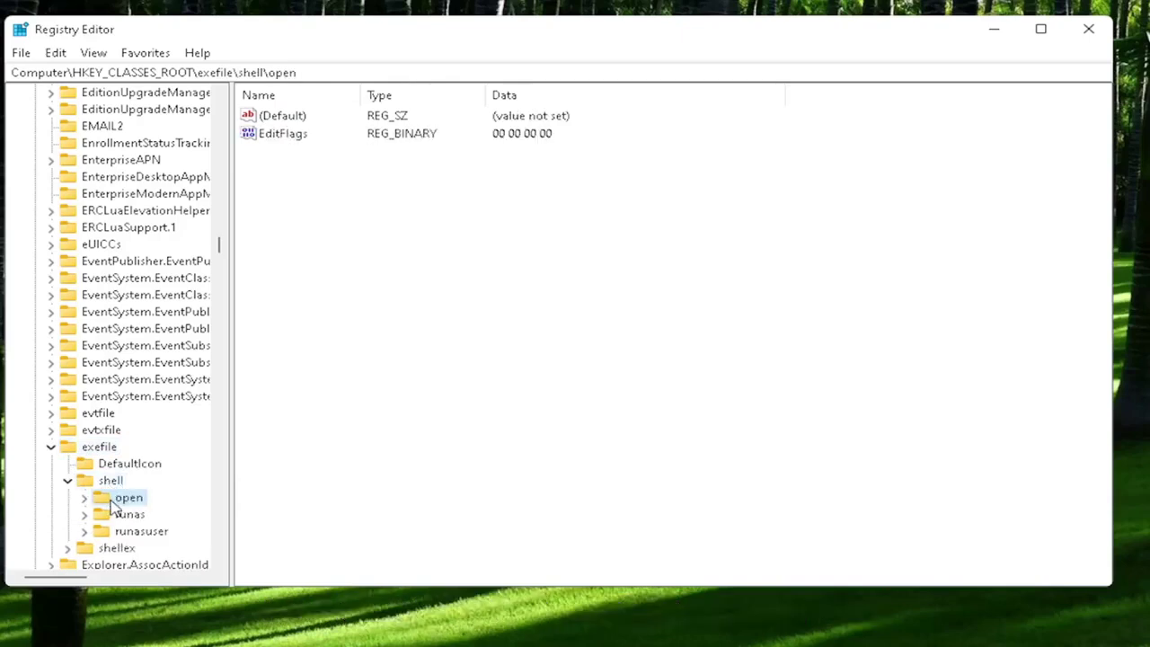
left_click(276, 118)
double_click(276, 118)
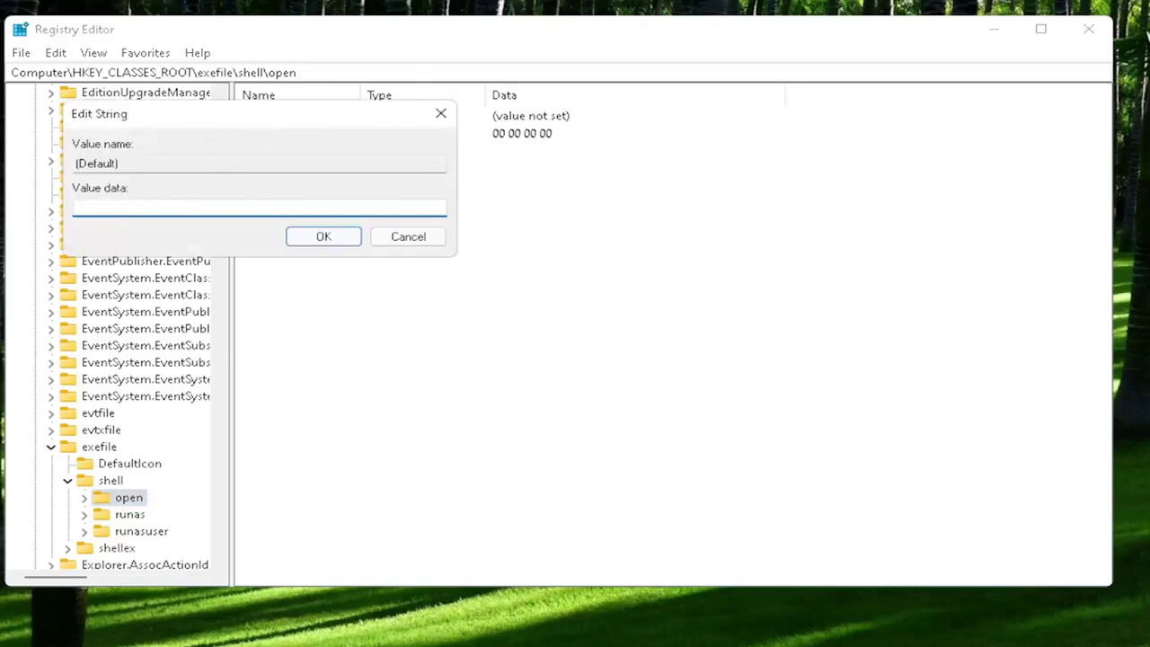
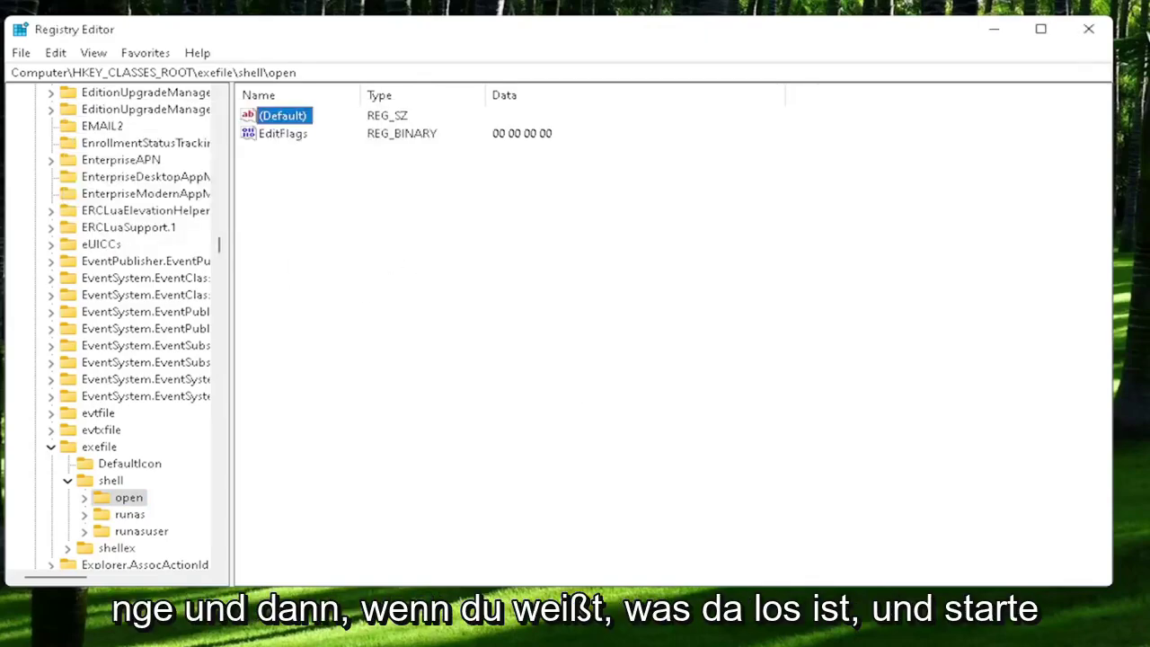
Collapse shell, exefile, HKEY_CLASSES_ROOT and Computer so only Computer remains in the tree.
left_click(67, 480)
left_click(50, 449)
scroll(135, 314, "up", 5)
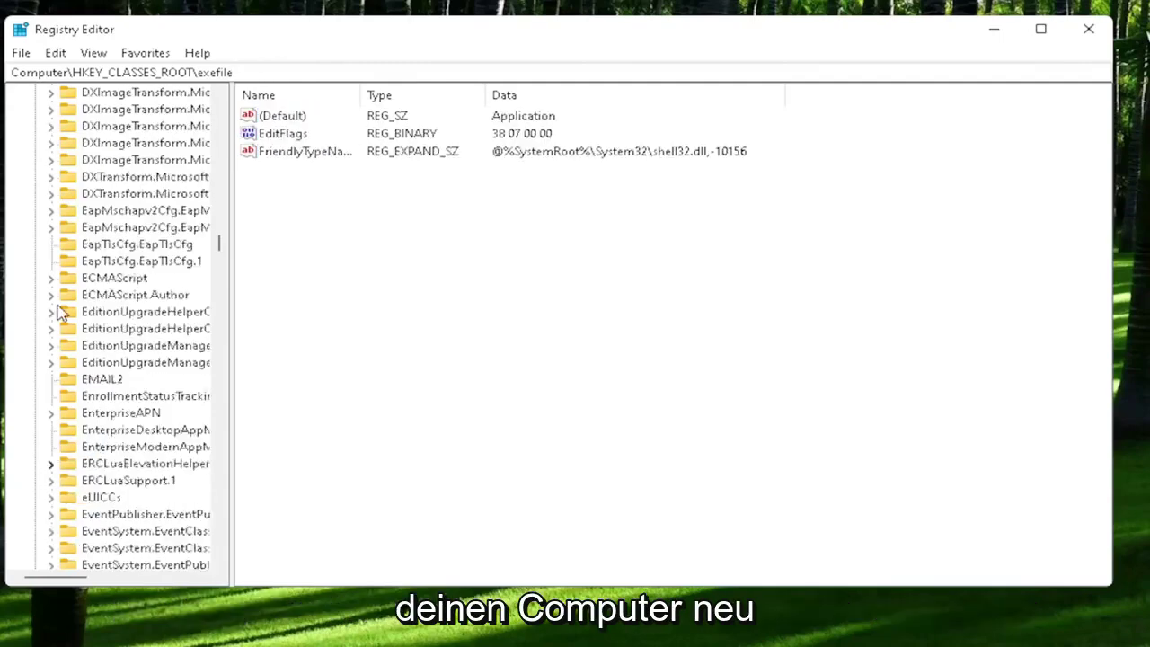
left_click_drag(218, 244, 220, 97)
left_click(67, 118)
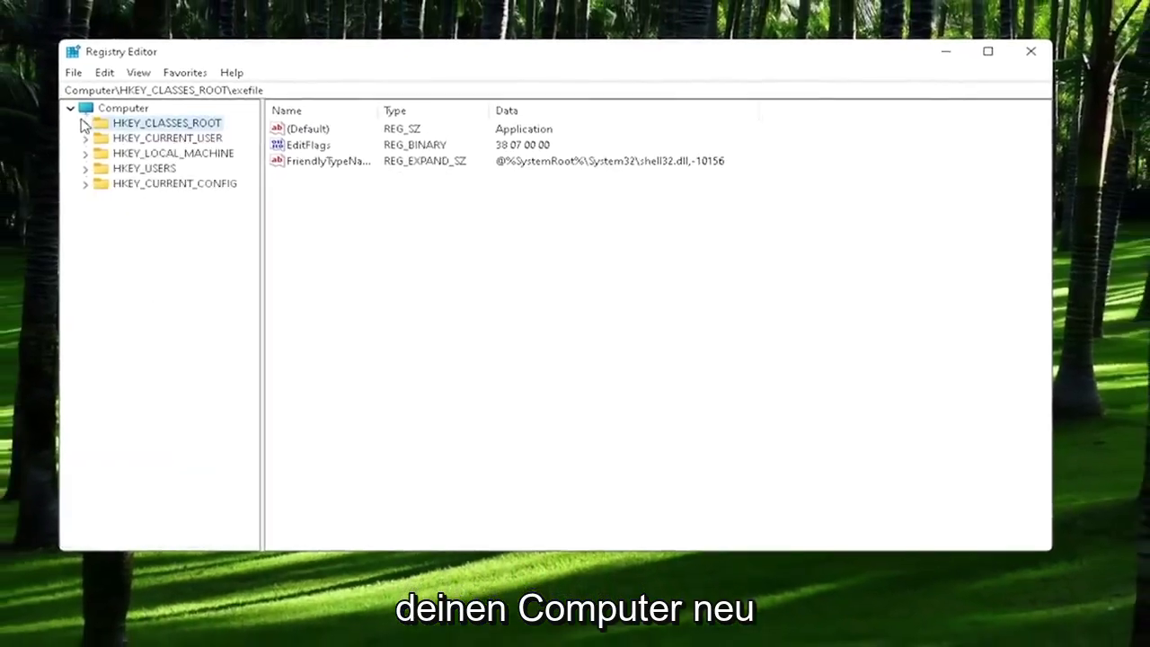
left_click(52, 102)
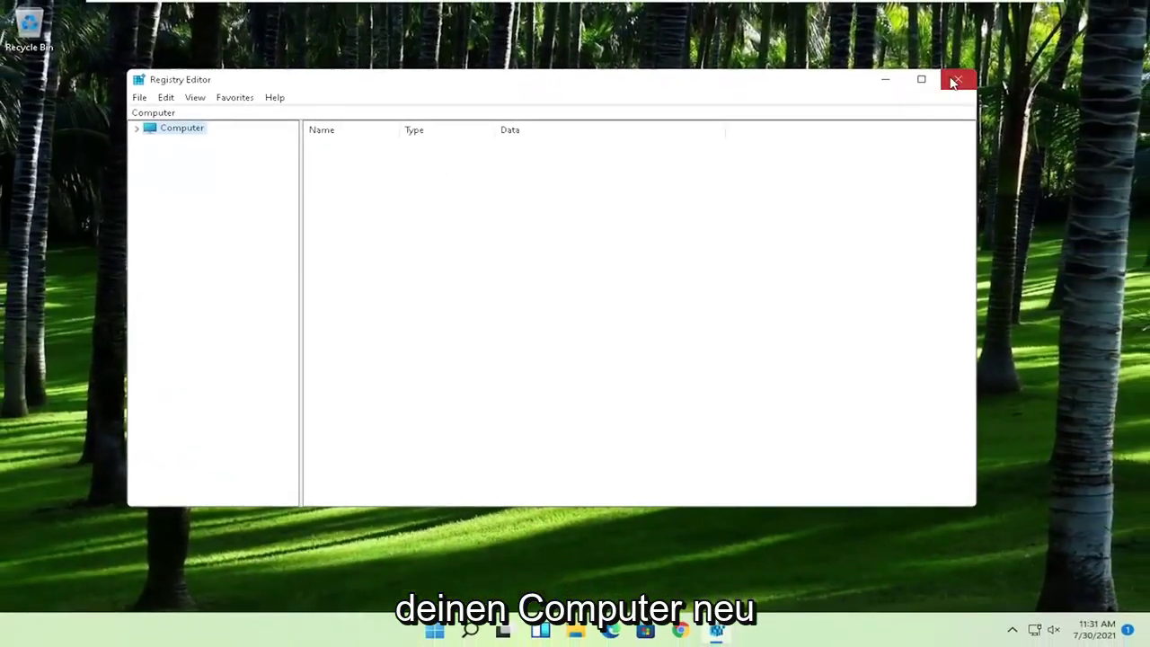
Close Registry Editor, then restart Windows via Start's Shut down or sign out menu.
left_click(970, 75)
right_click(432, 640)
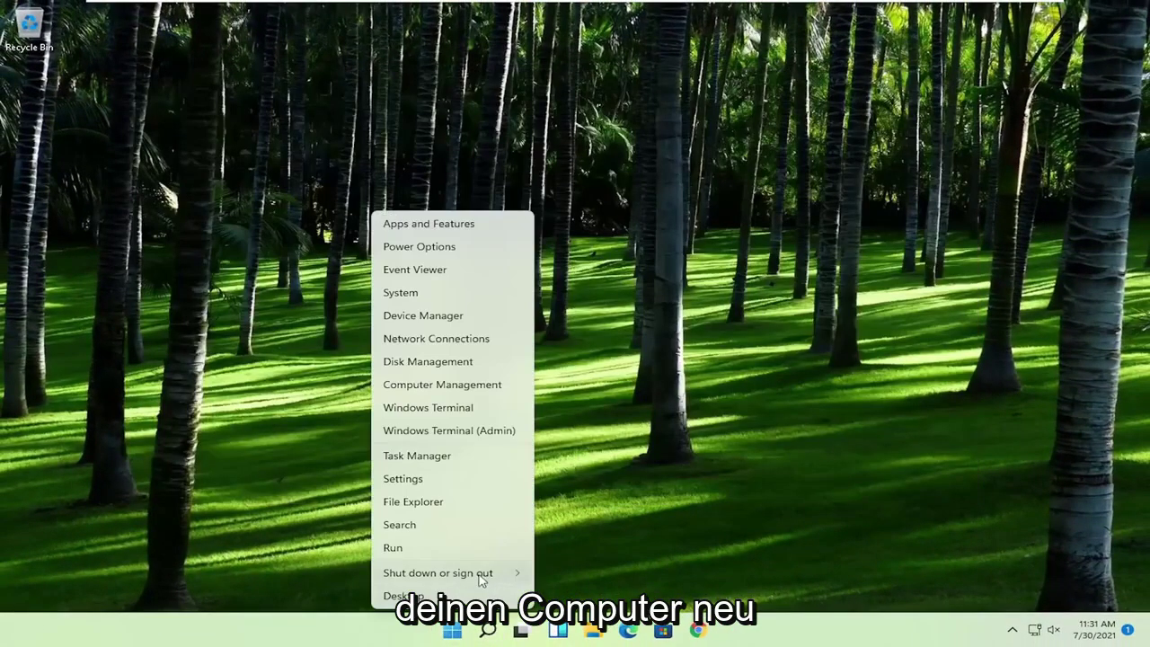
mouse_move(485, 575)
left_click(553, 598)
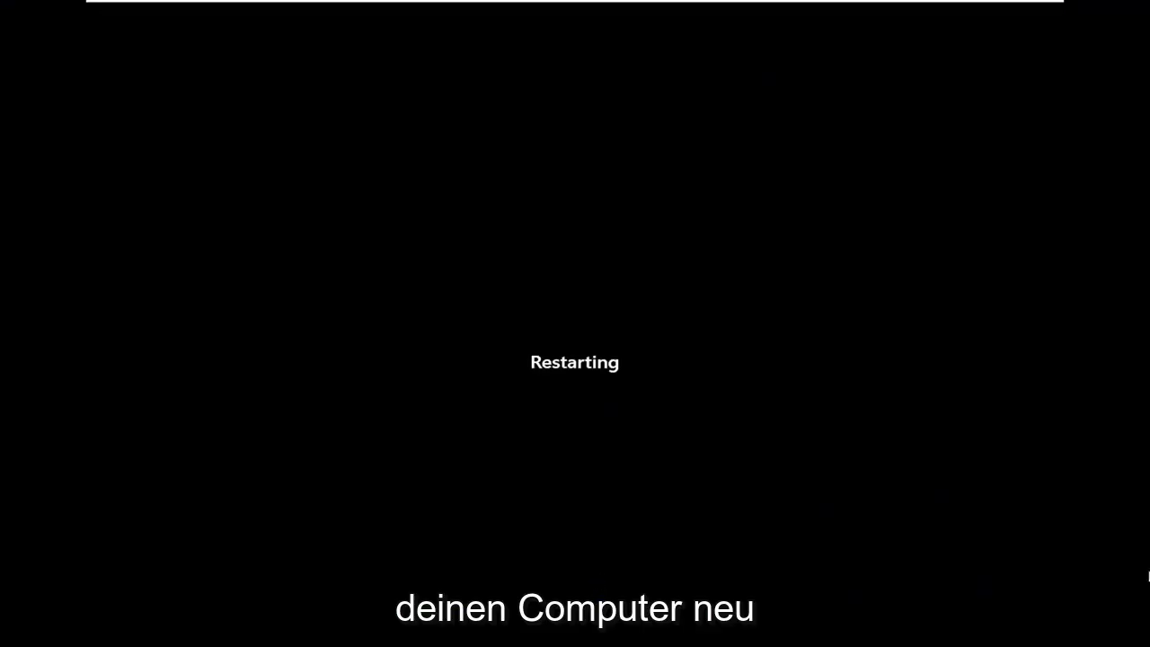